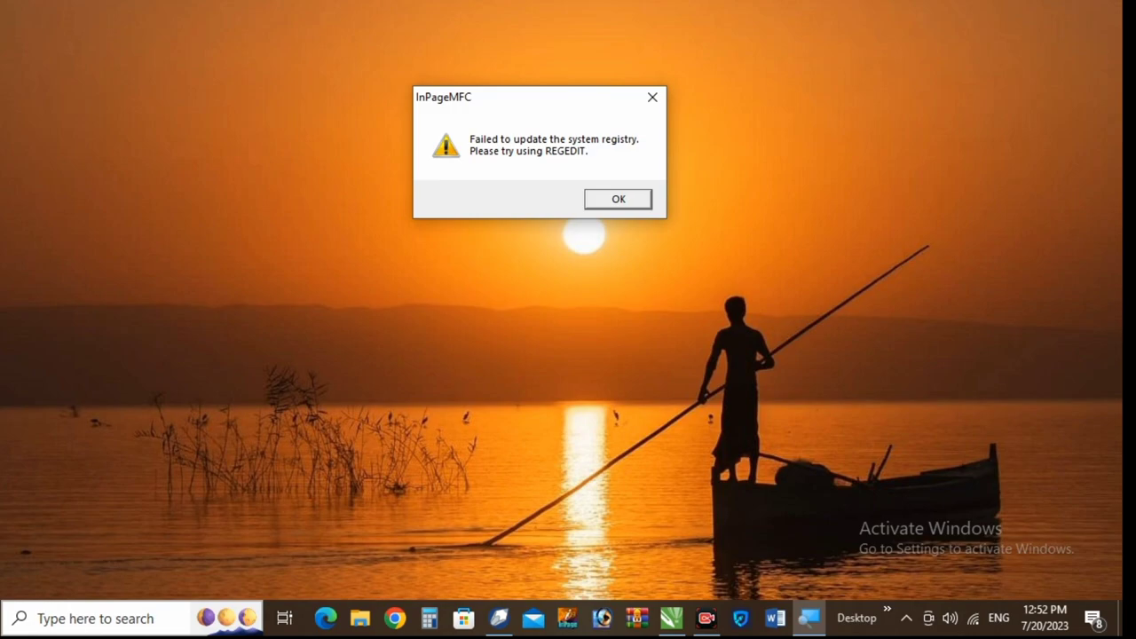
Search Windows for Control Panel and open it.
{"action": "left_click", "coordinate": [78, 621]}
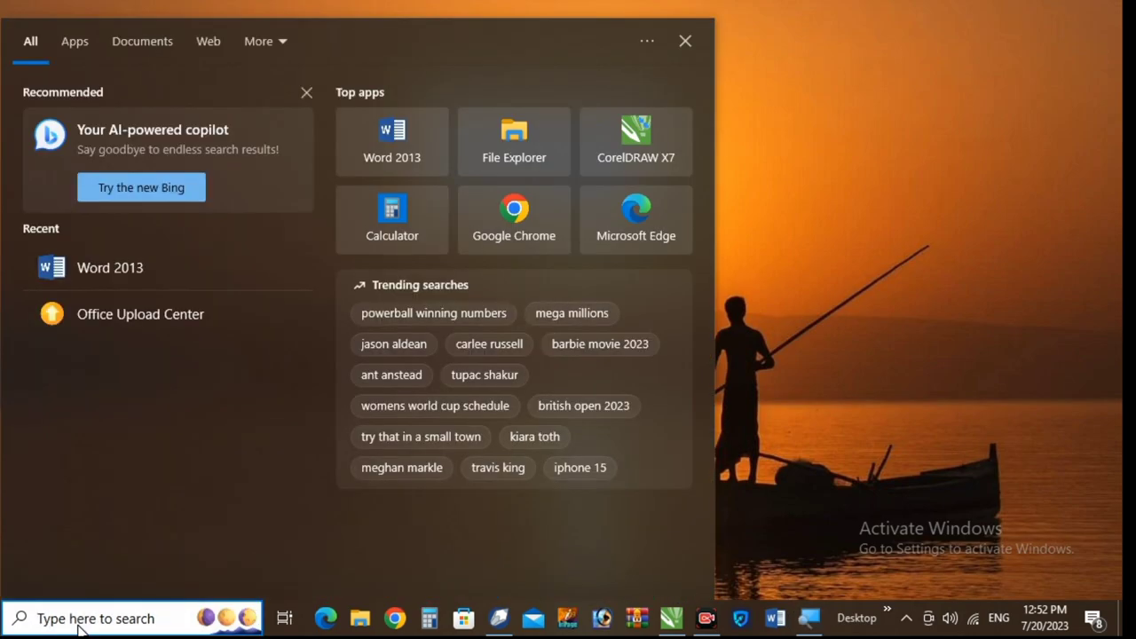
{"action": "type", "text": "cno"}
{"action": "key", "text": "BackSpace"}
{"action": "key", "text": "BackSpace"}
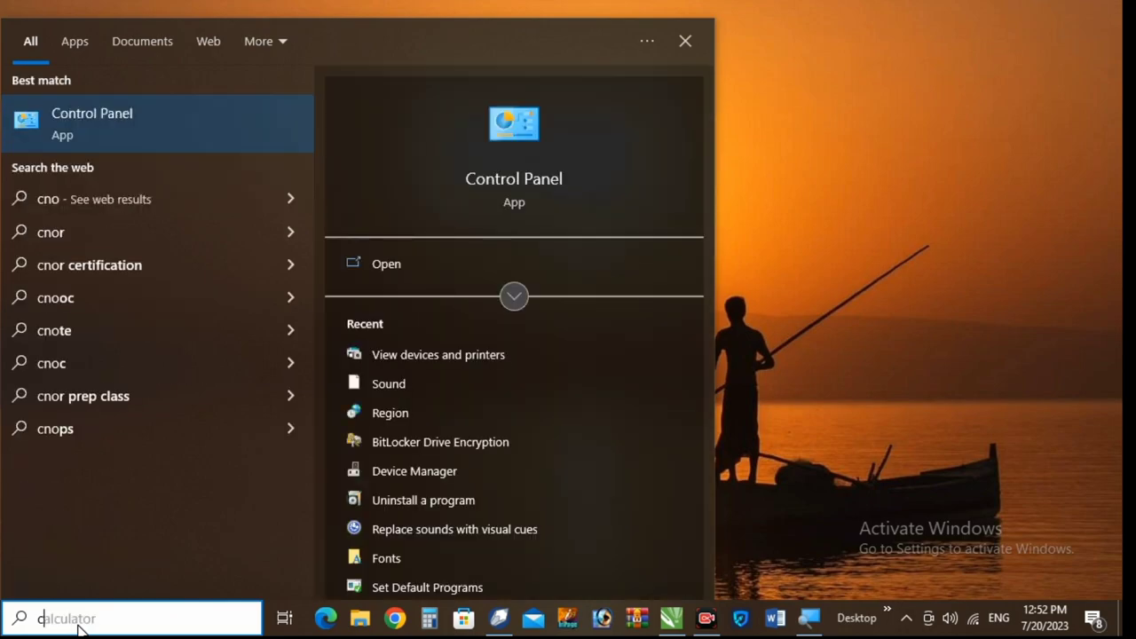
{"action": "type", "text": "on"}
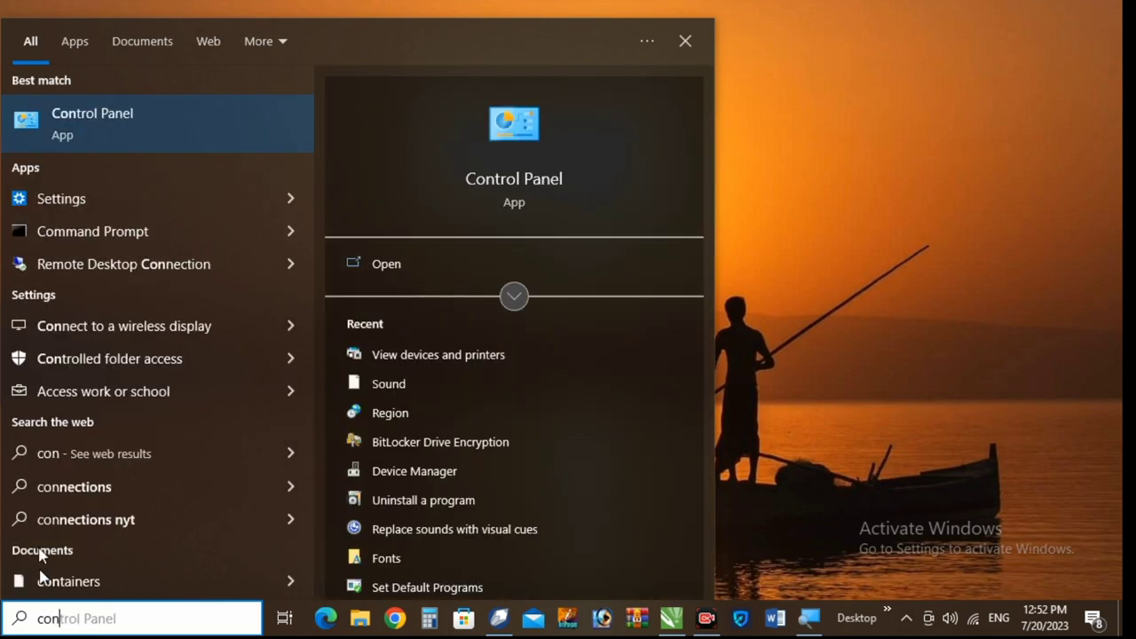
{"action": "left_click", "coordinate": [182, 136]}
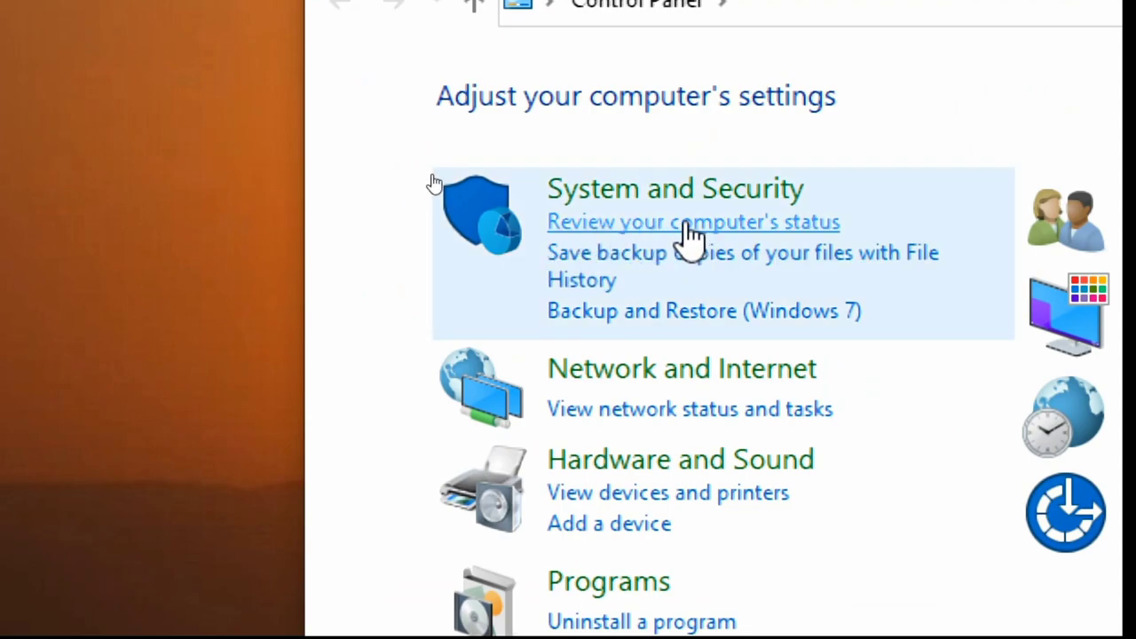
Review the computer's status and start the Windows Program Compatibility Troubleshooter, continuing to its list of programs.
{"action": "left_click", "coordinate": [686, 227]}
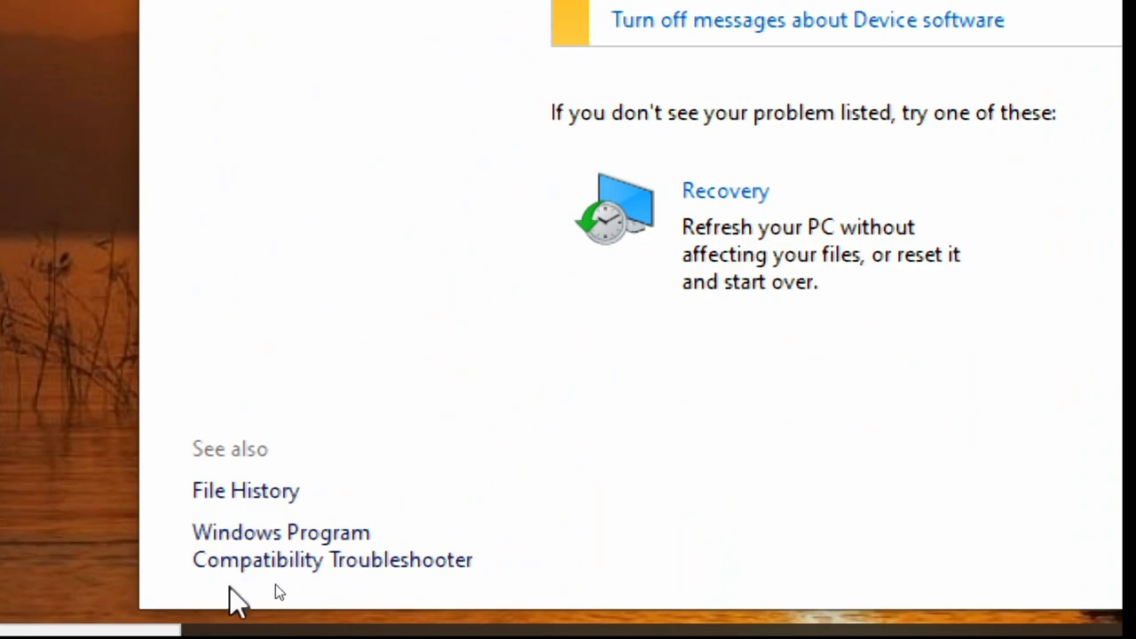
{"action": "left_click", "coordinate": [356, 565]}
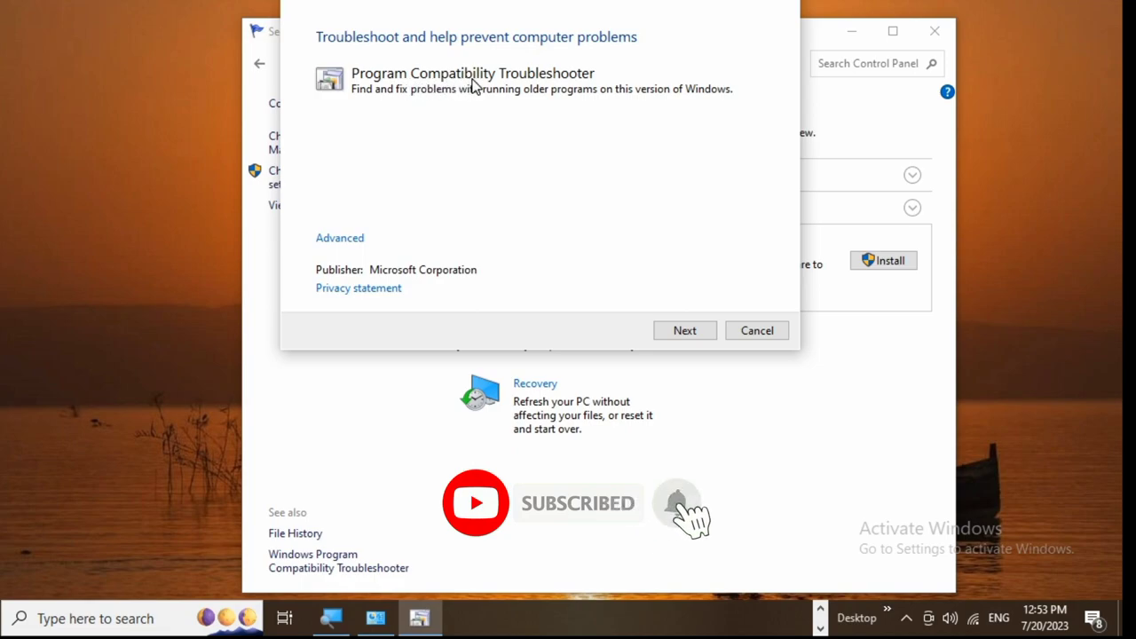
{"action": "left_click", "coordinate": [684, 331]}
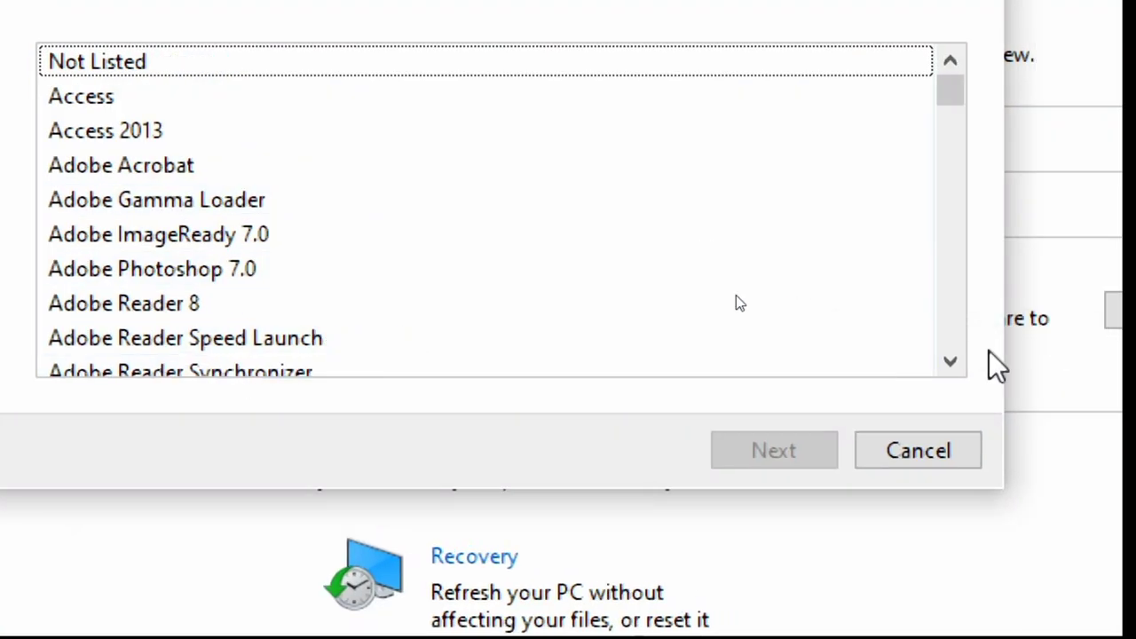
Choose InPage 2009 as the program to troubleshoot and continue.
{"action": "left_click", "coordinate": [949, 361]}
{"action": "left_click", "coordinate": [949, 361]}
{"action": "left_click", "coordinate": [950, 361]}
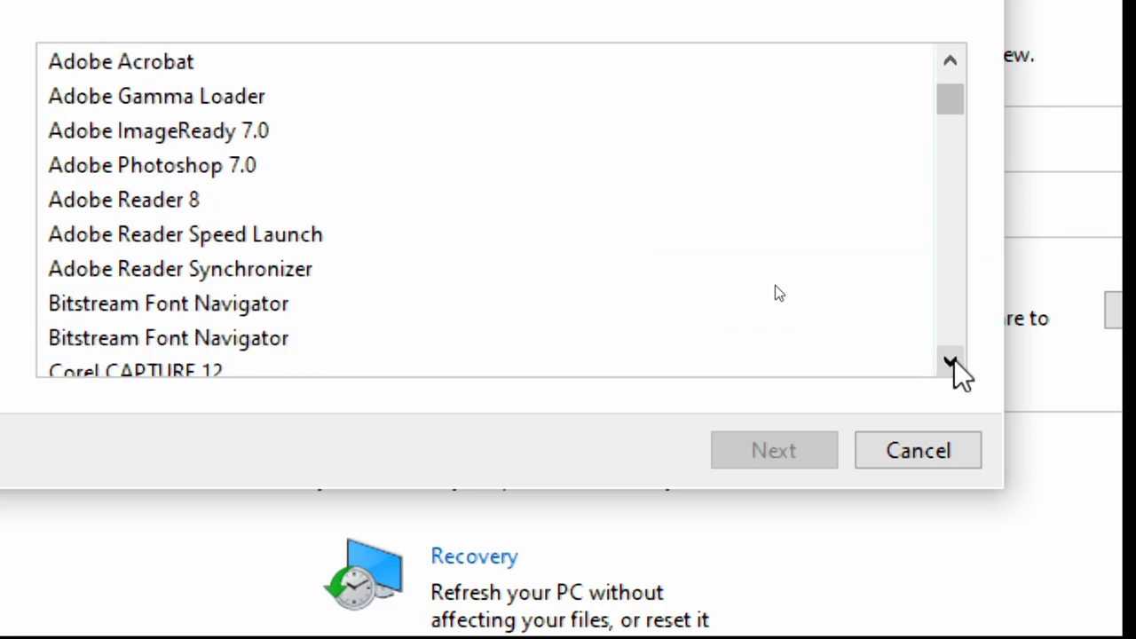
{"action": "left_click", "coordinate": [949, 361]}
{"action": "left_click", "coordinate": [949, 361]}
{"action": "left_click", "coordinate": [950, 362]}
{"action": "left_click", "coordinate": [950, 362]}
{"action": "left_click", "coordinate": [949, 361]}
{"action": "left_click", "coordinate": [950, 361]}
{"action": "left_click", "coordinate": [949, 361]}
{"action": "left_click", "coordinate": [950, 361]}
{"action": "left_click", "coordinate": [950, 361]}
{"action": "left_click", "coordinate": [949, 361]}
{"action": "left_click", "coordinate": [950, 361]}
{"action": "left_click", "coordinate": [949, 362]}
{"action": "left_click", "coordinate": [950, 361]}
{"action": "left_click", "coordinate": [950, 361]}
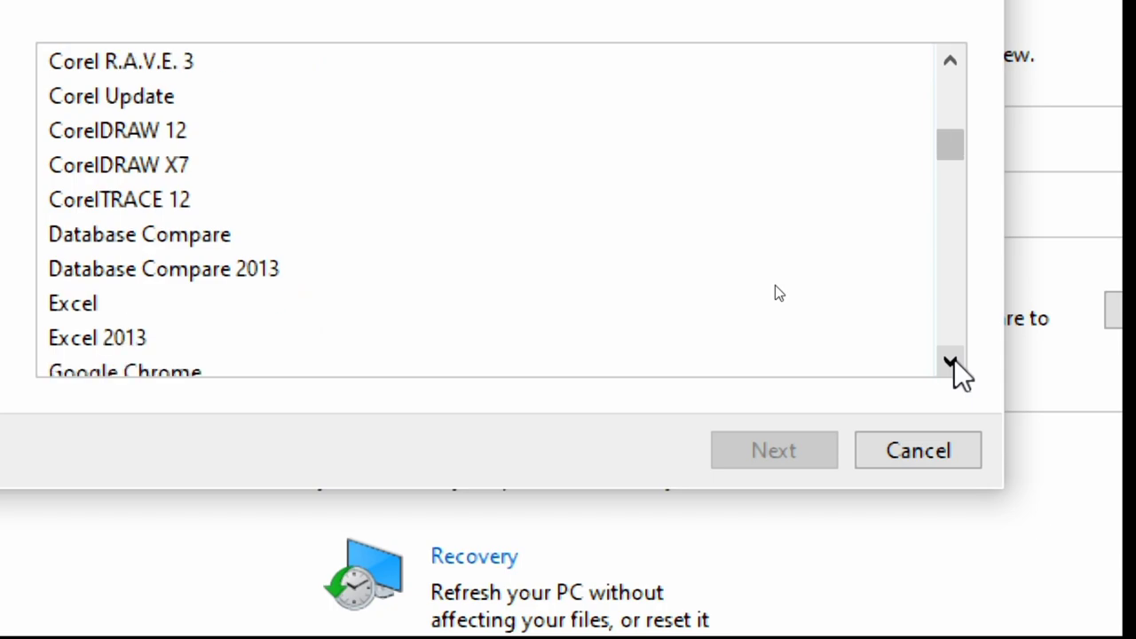
{"action": "left_click", "coordinate": [950, 362]}
{"action": "left_click", "coordinate": [949, 361]}
{"action": "left_click", "coordinate": [950, 361]}
{"action": "left_click", "coordinate": [950, 361]}
{"action": "left_click", "coordinate": [950, 362]}
{"action": "left_click", "coordinate": [949, 362]}
{"action": "left_click", "coordinate": [950, 361]}
{"action": "left_click", "coordinate": [950, 361]}
{"action": "left_click", "coordinate": [949, 362]}
{"action": "left_click", "coordinate": [950, 361]}
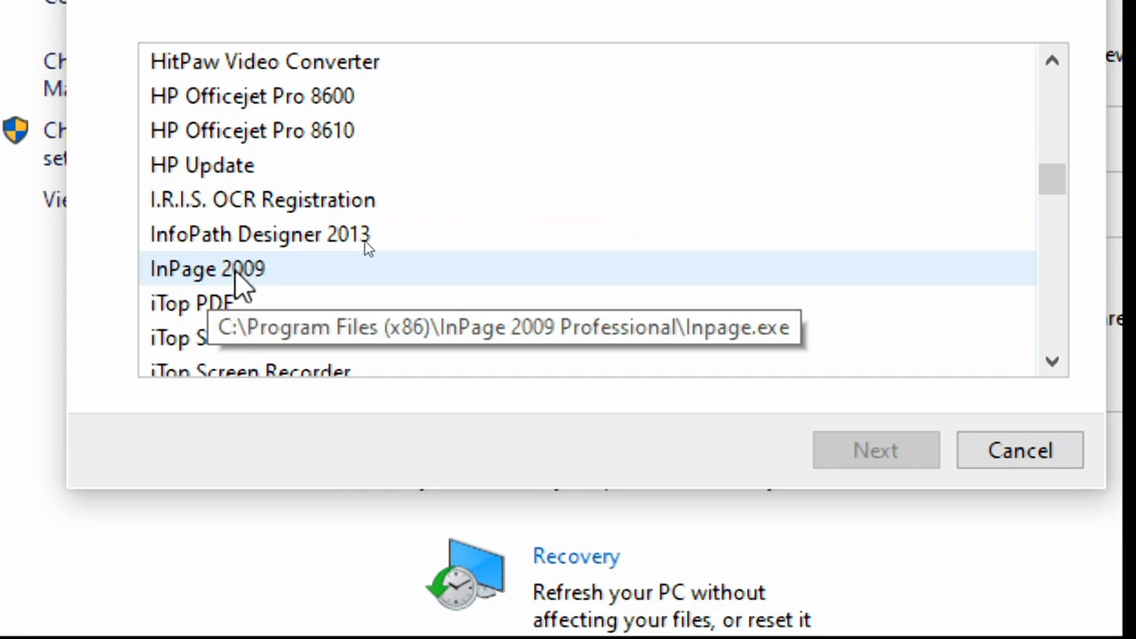
{"action": "left_click", "coordinate": [297, 283]}
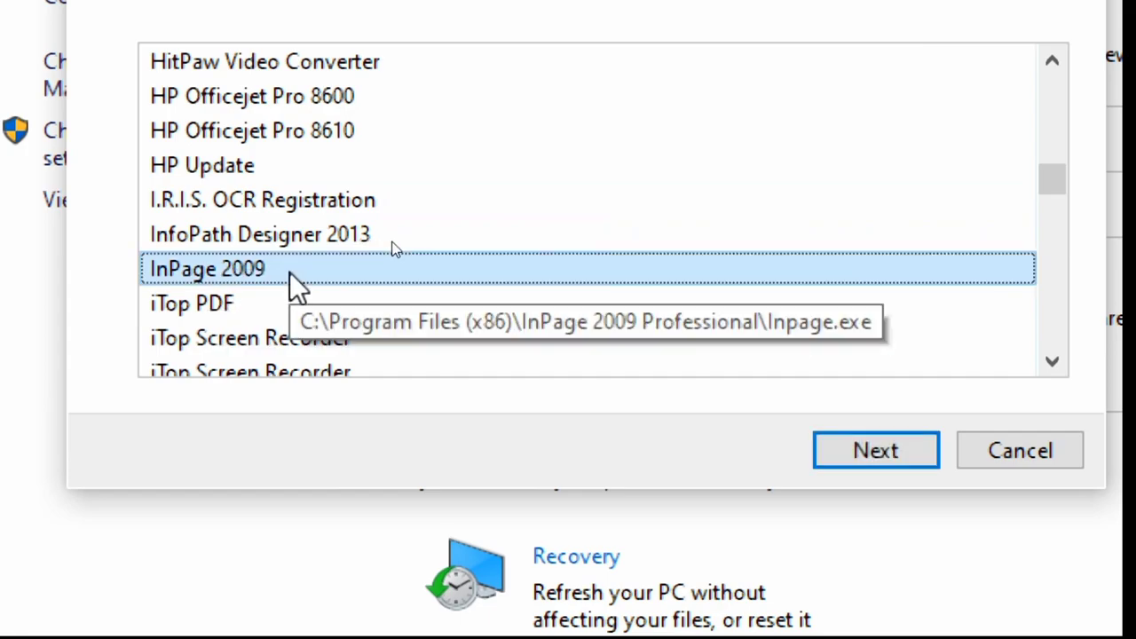
{"action": "left_click", "coordinate": [877, 455]}
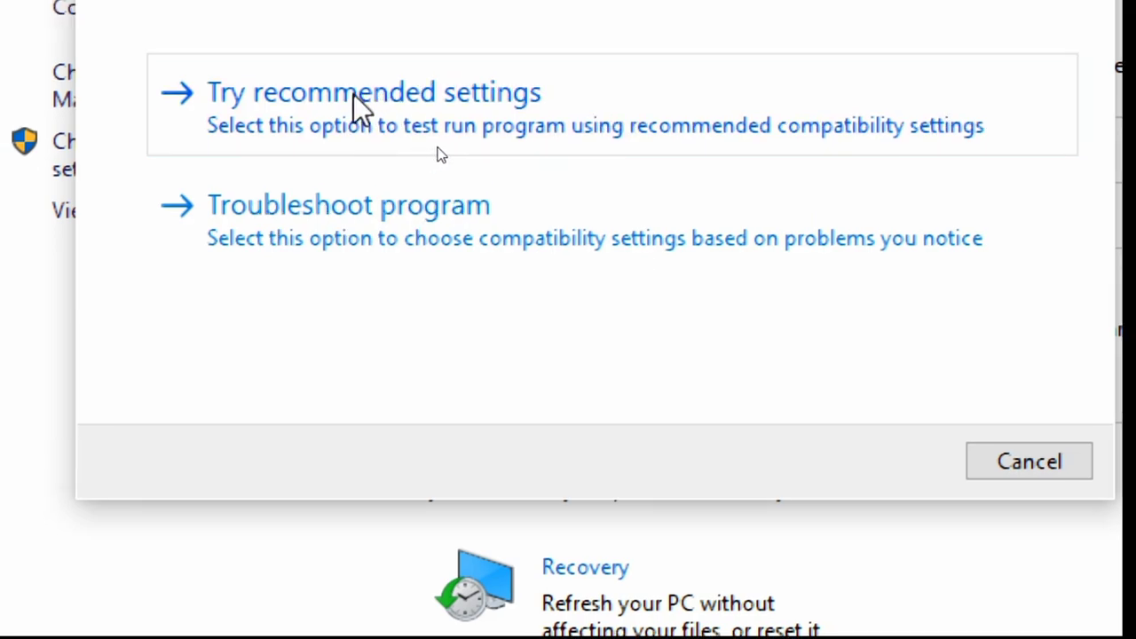
Test InPage 2009 with the recommended compatibility settings, then complete and close the troubleshooter.
{"action": "left_click", "coordinate": [400, 93]}
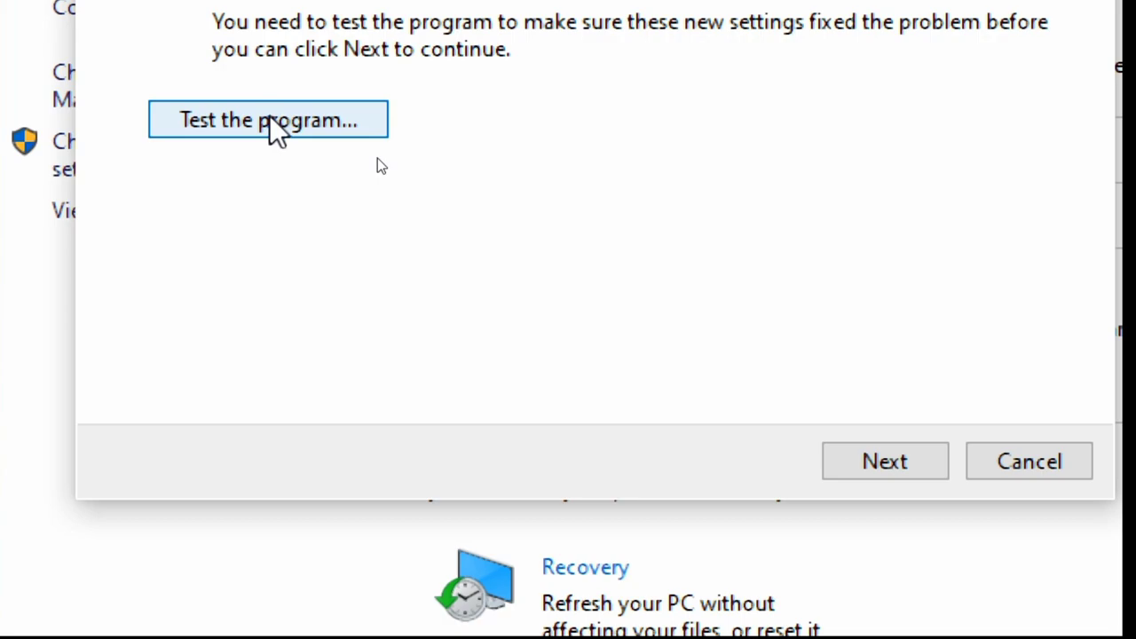
{"action": "left_click", "coordinate": [336, 129]}
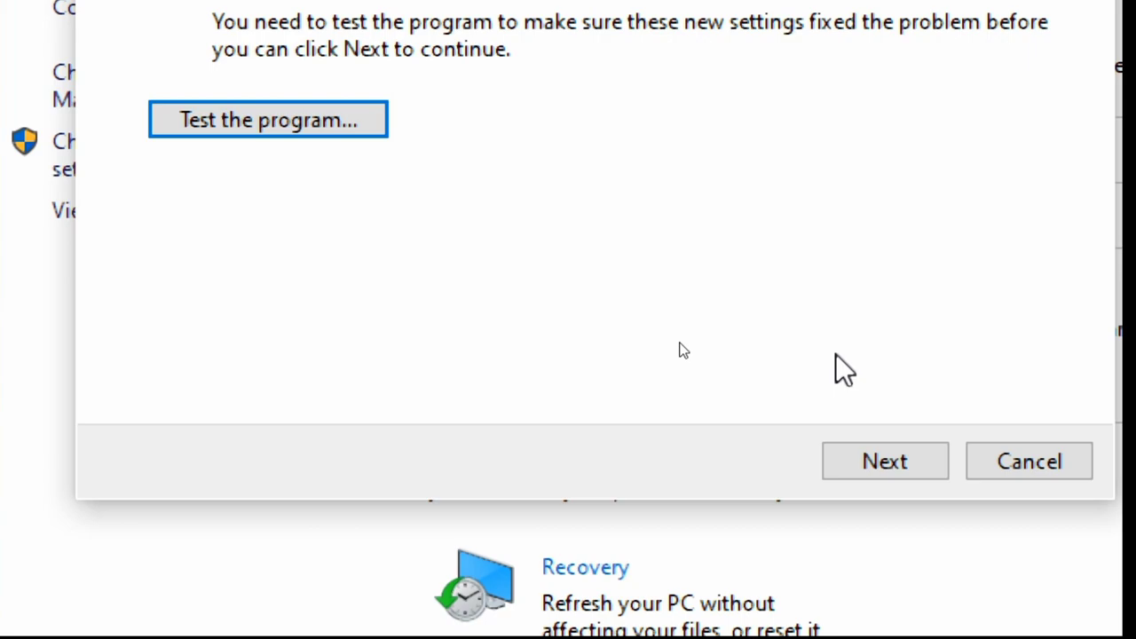
{"action": "key", "text": "alt+n"}
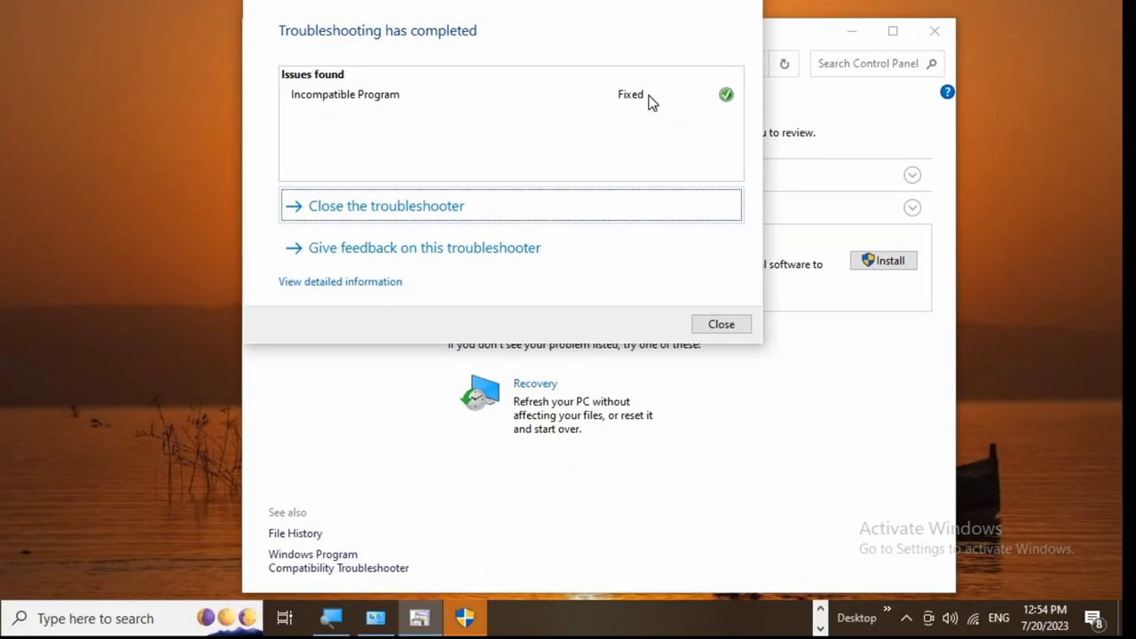
{"action": "left_click", "coordinate": [722, 326]}
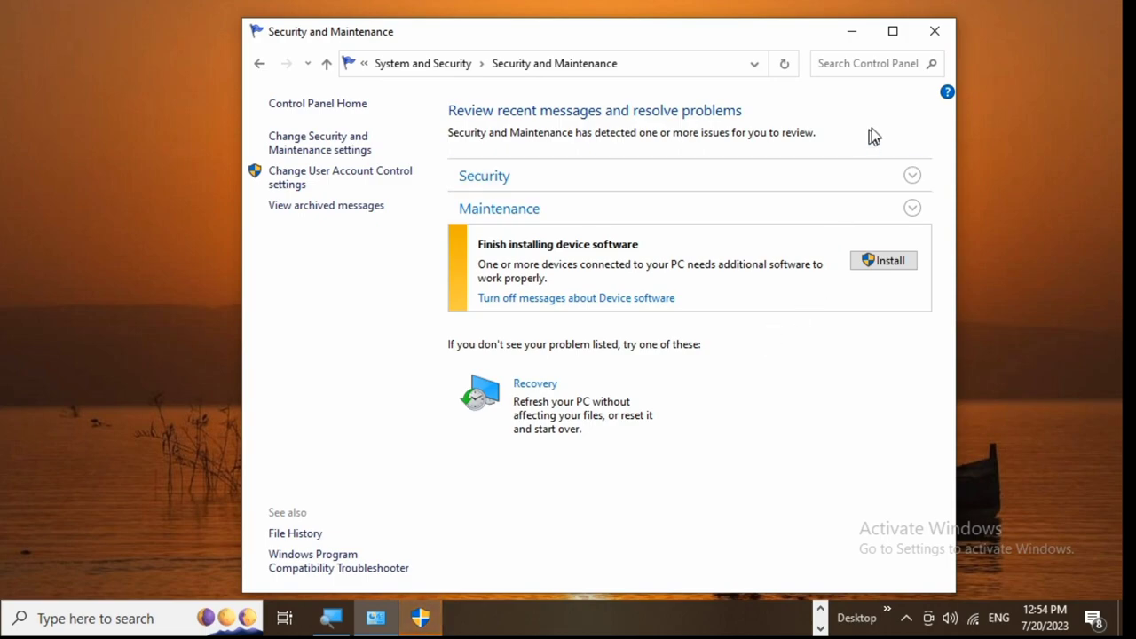
Close the Security and Maintenance window and the InPageMFC registry warning, and relaunch InPage 2009.
{"action": "left_click", "coordinate": [932, 34]}
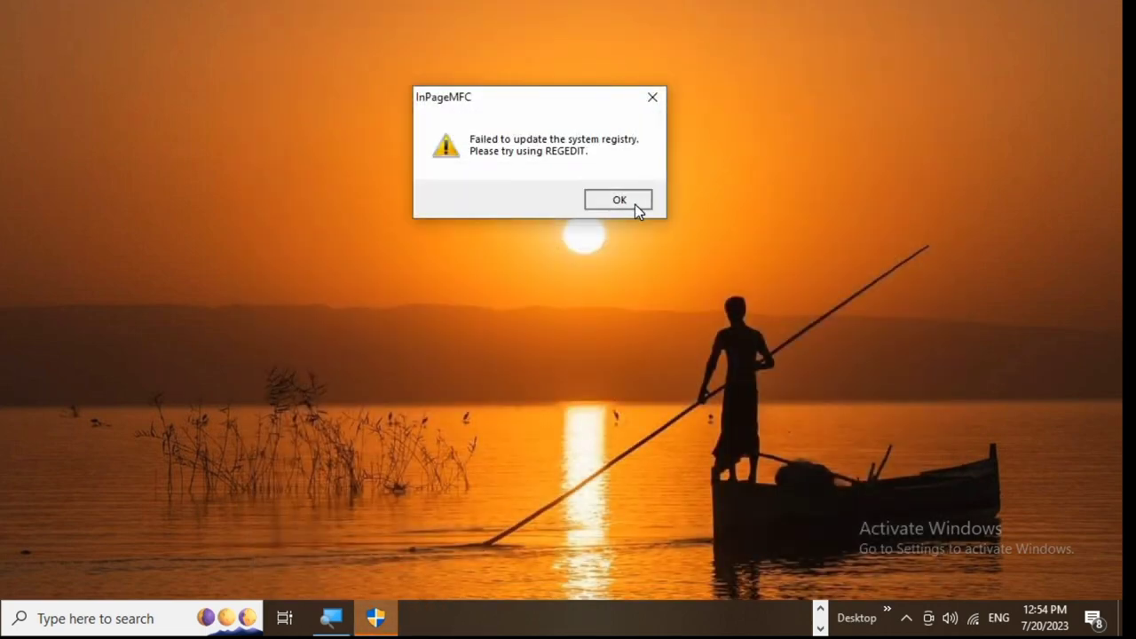
{"action": "left_click", "coordinate": [634, 203]}
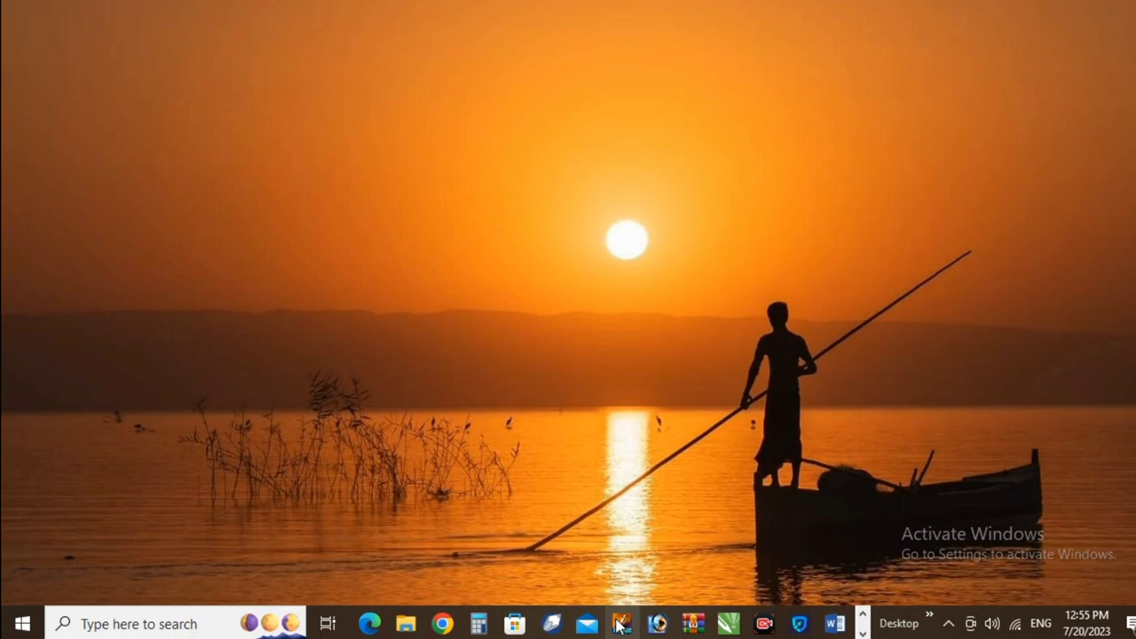
{"action": "left_click", "coordinate": [620, 625]}
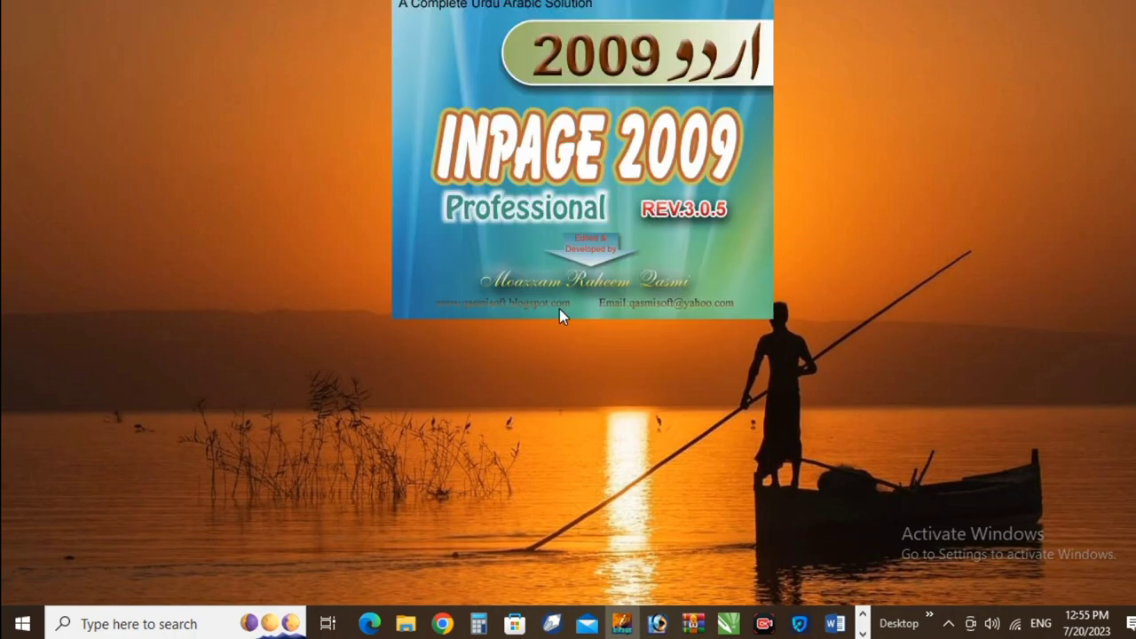